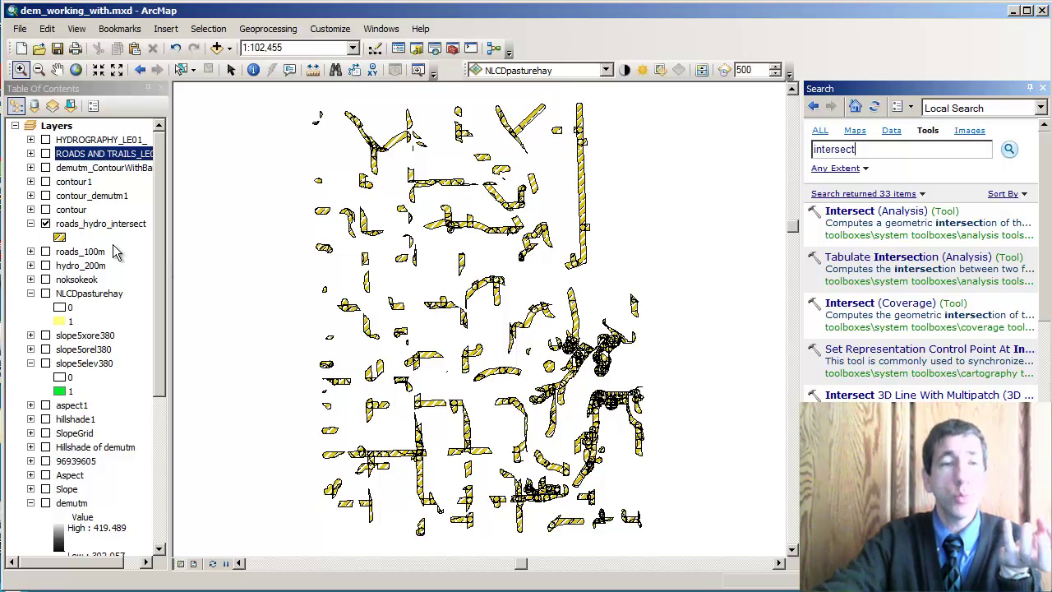
# Turn off the roads_hydro_intersect layer in the Table of Contents so the map is empty
pyautogui.click(45, 223)
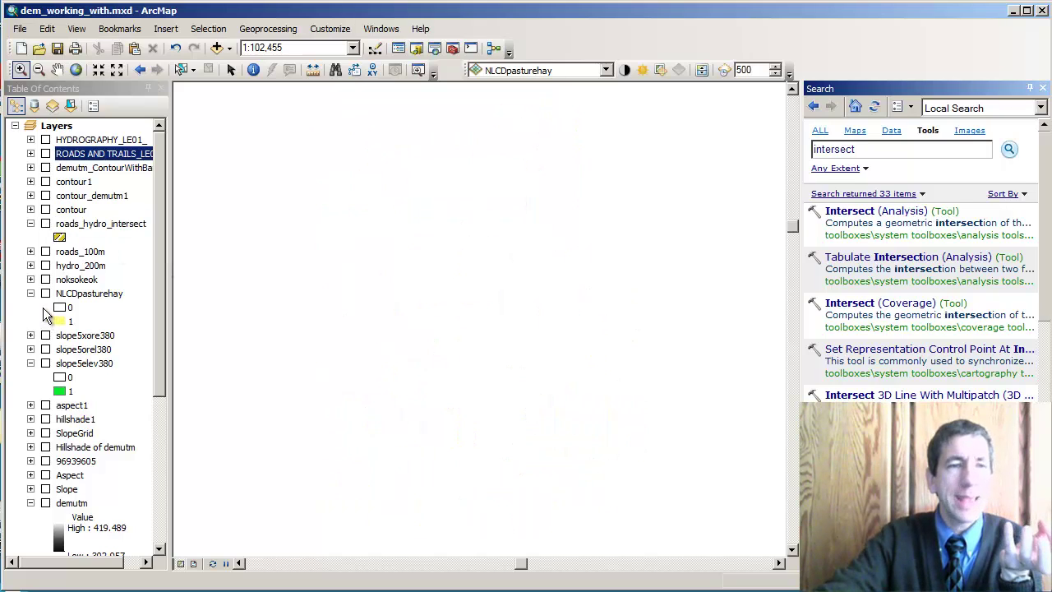
# Turn on the noksokeok raster, zoom into a pasture cluster, and turn roads_hydro_intersect back on
pyautogui.click(45, 280)
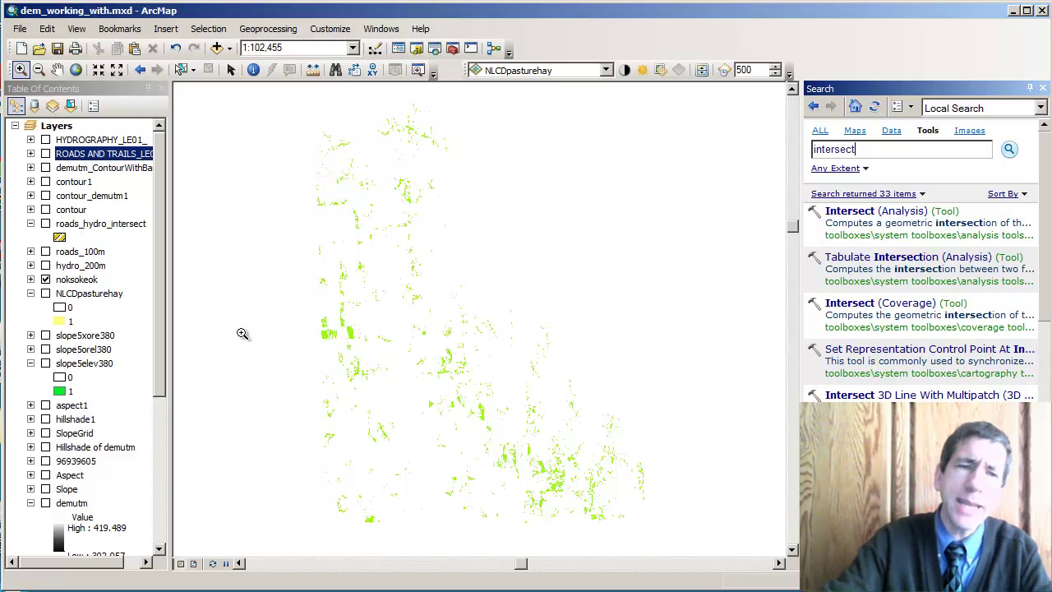
pyautogui.moveTo(302, 313); pyautogui.dragTo(362, 370)
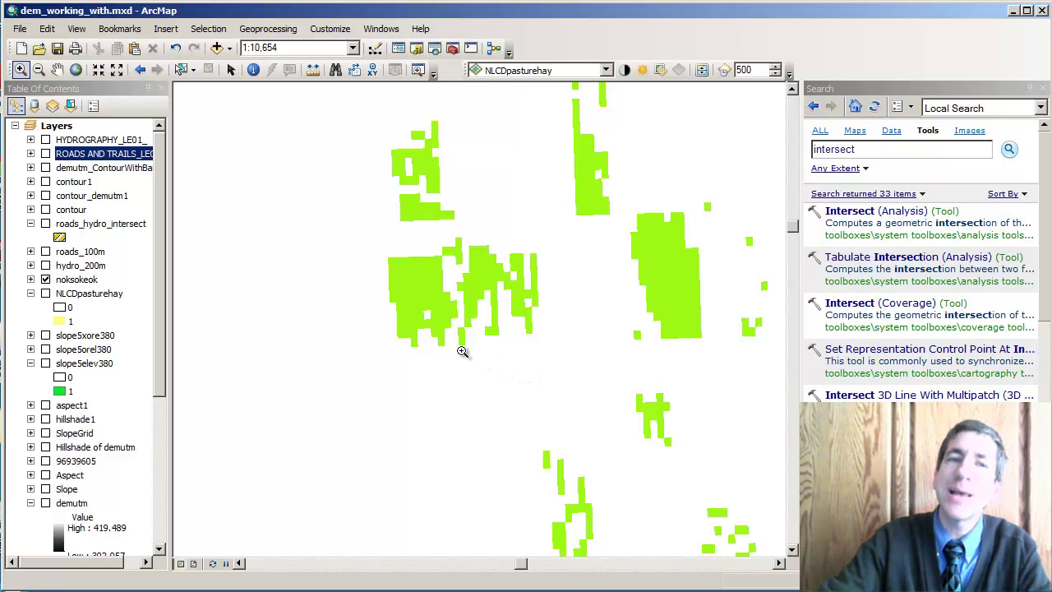
pyautogui.click(45, 224)
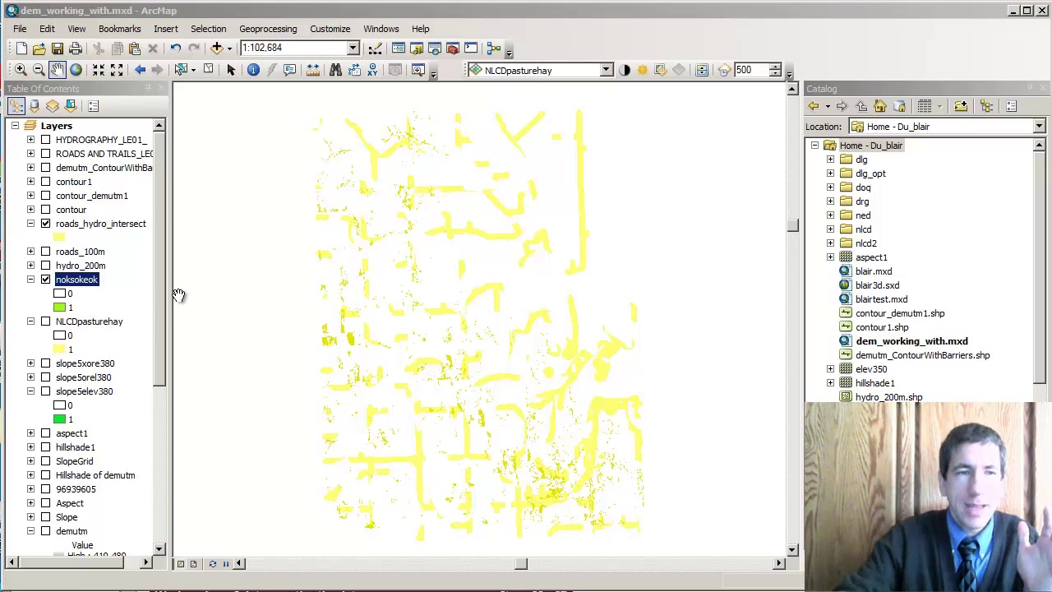
# Give the noksokeok layer's 0 class a Beige fill through the Symbol Selector
pyautogui.doubleClick(59, 294)
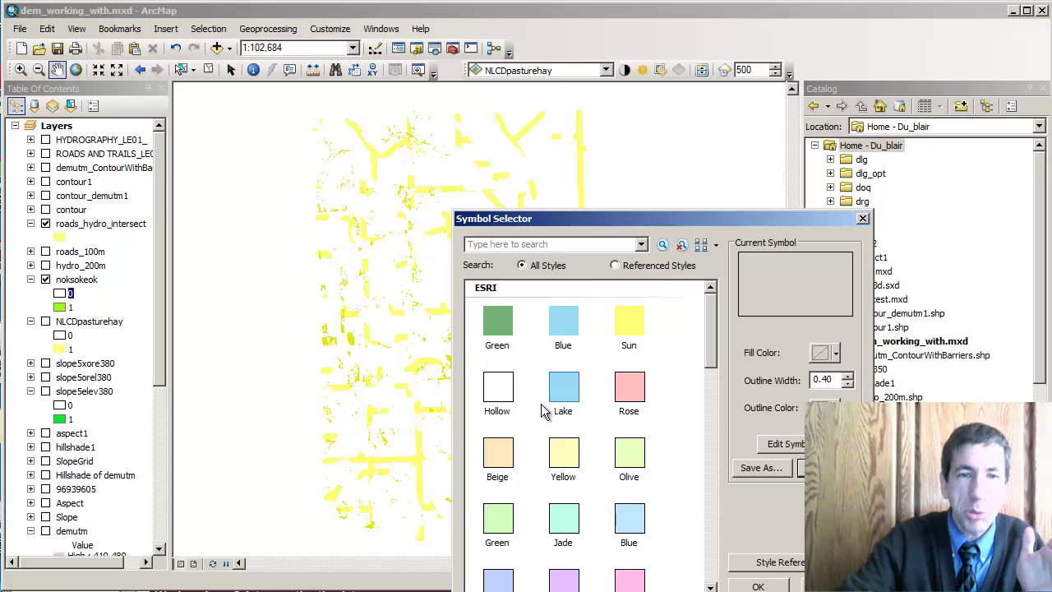
pyautogui.click(513, 469)
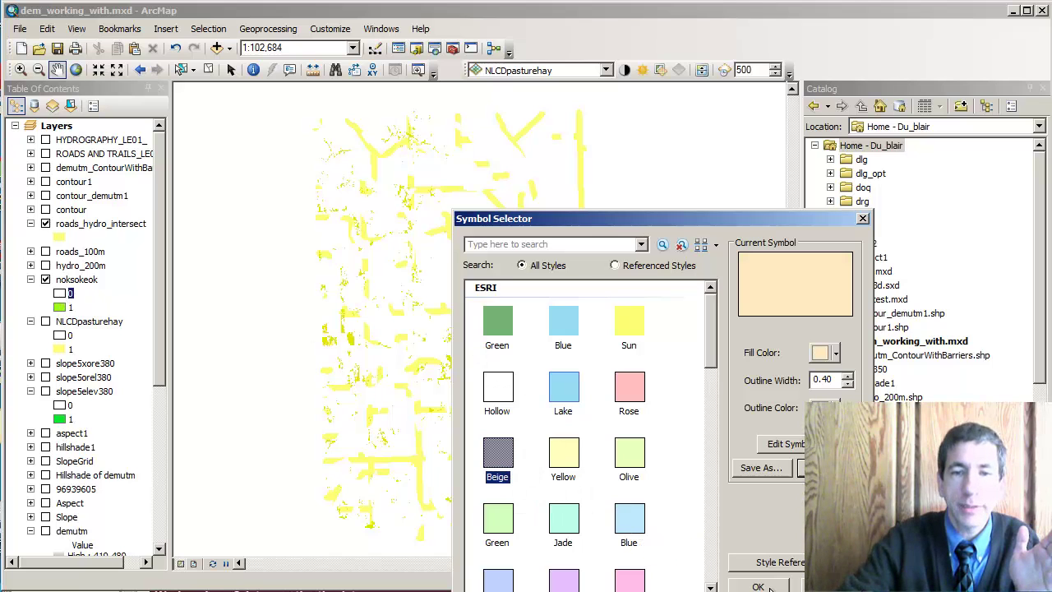
pyautogui.click(758, 587)
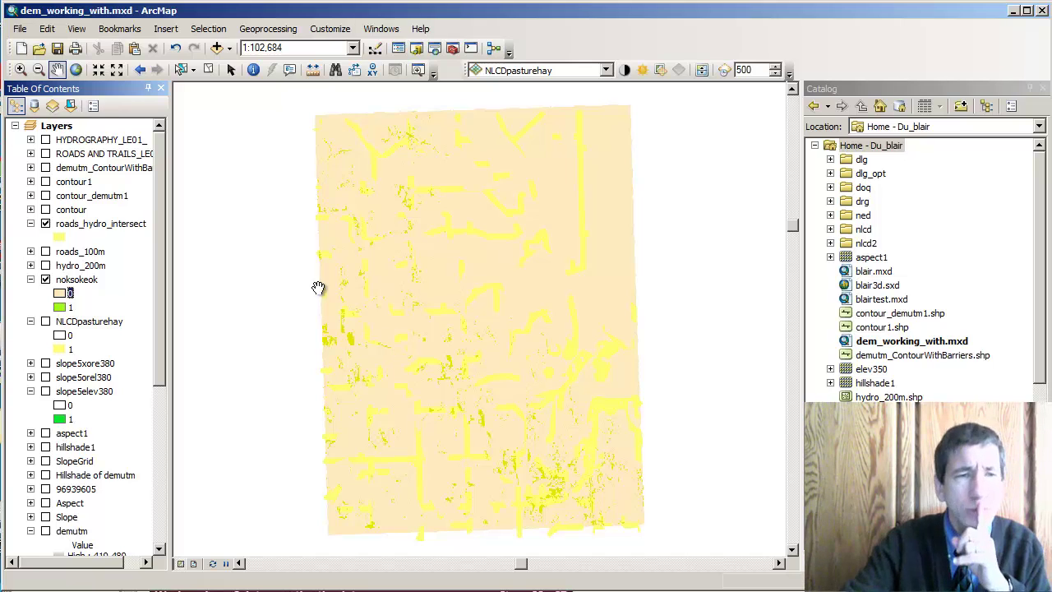
pyautogui.rightClick(86, 283)
pyautogui.click(132, 331)
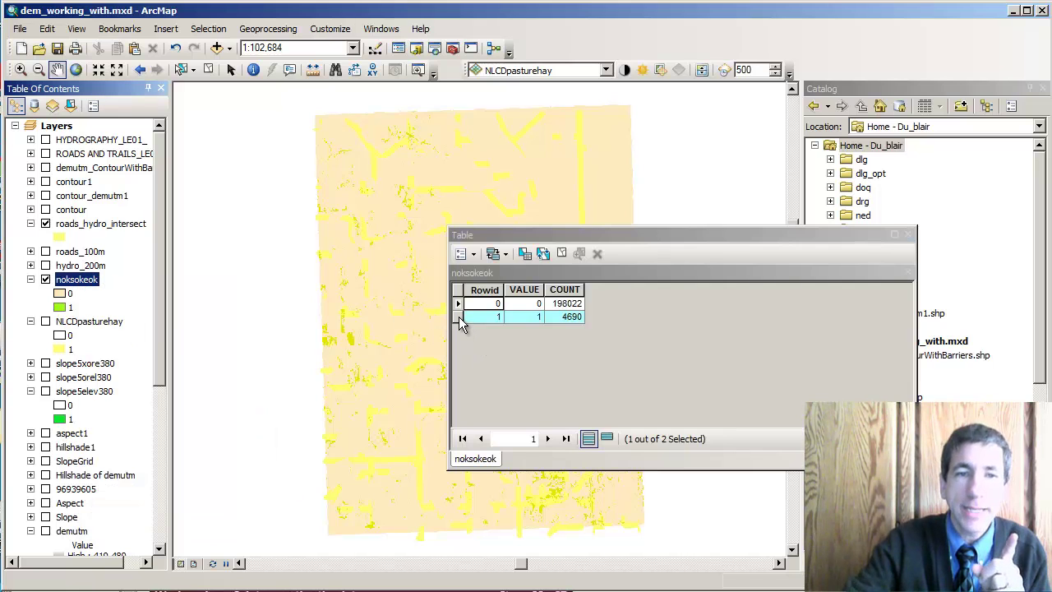
pyautogui.click(458, 316)
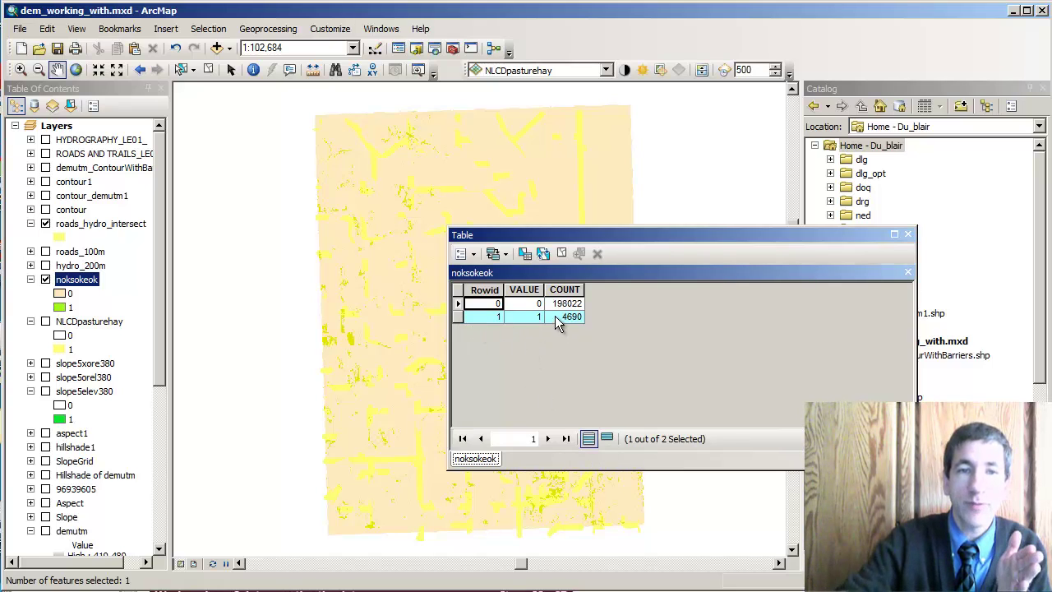
pyautogui.click(908, 234)
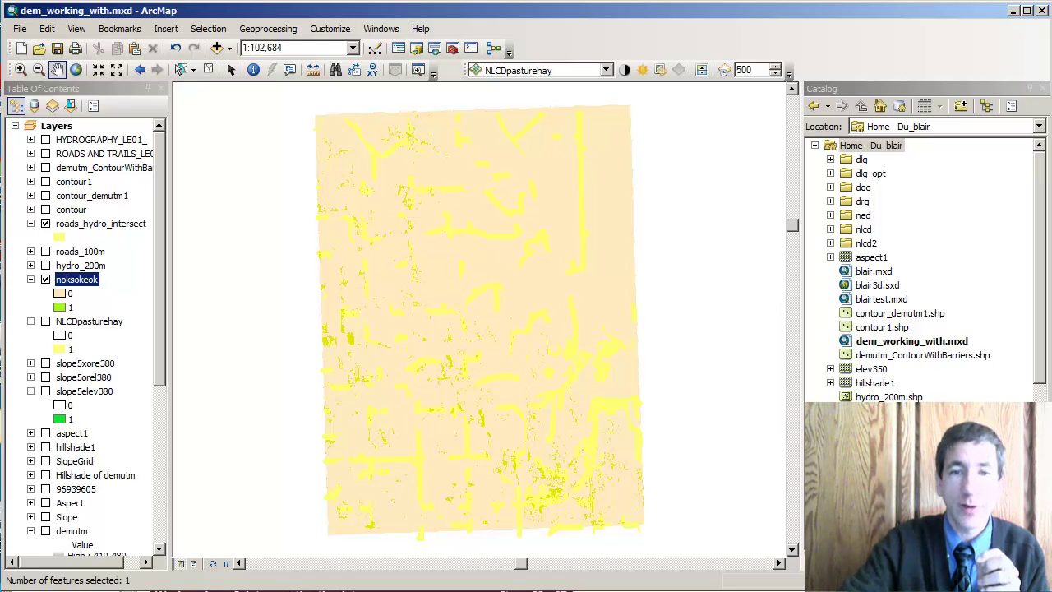
# Search for 'raster to polygon' in the Search panel and open the Raster to Polygon tool
pyautogui.click(381, 29)
pyautogui.click(397, 139)
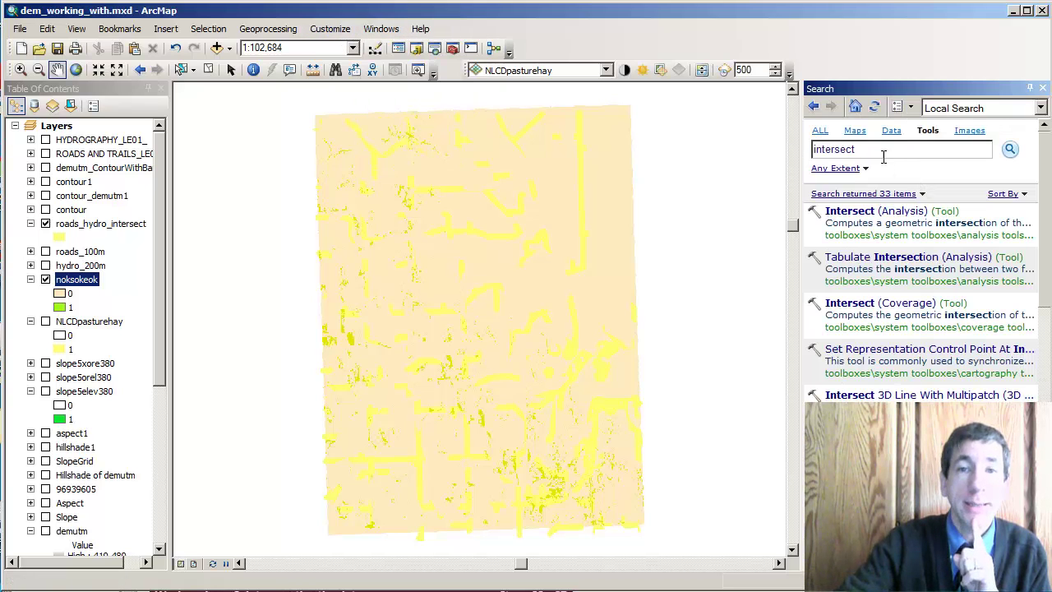
pyautogui.doubleClick(810, 151)
pyautogui.write('rast')
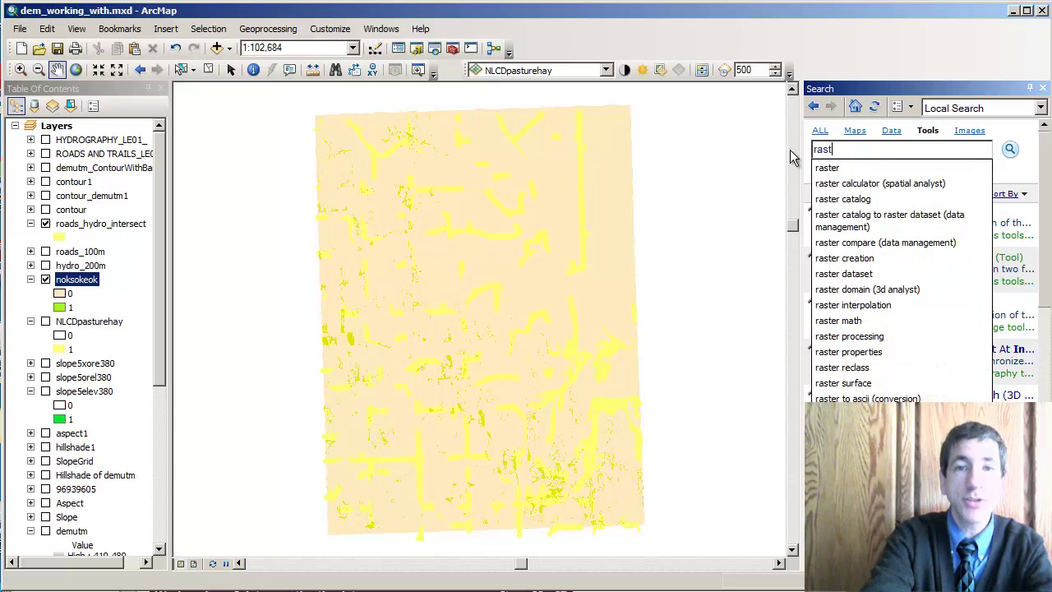
pyautogui.write('er to polygon')
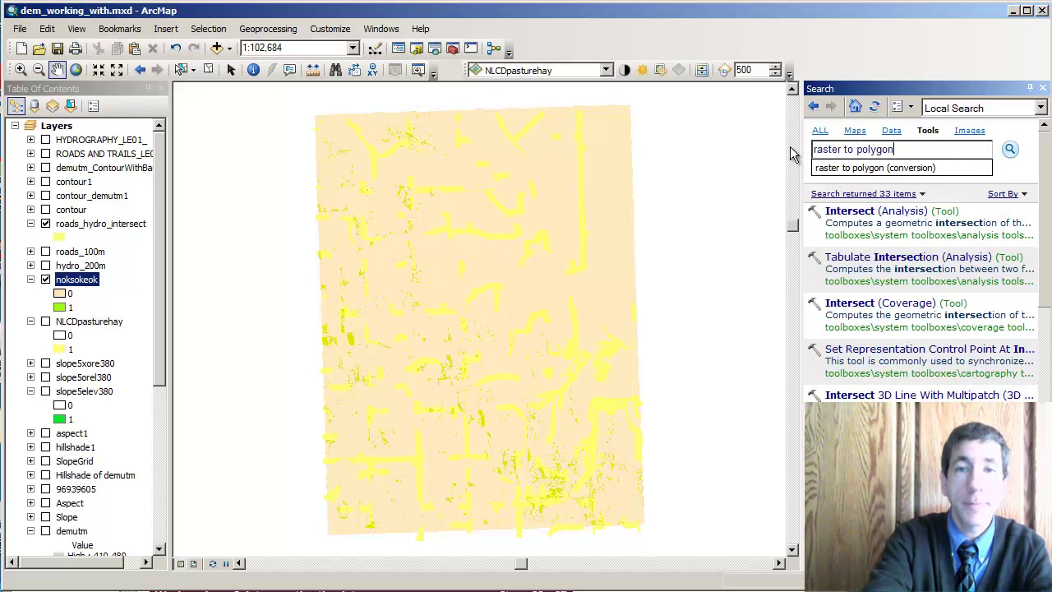
pyautogui.press('Return')
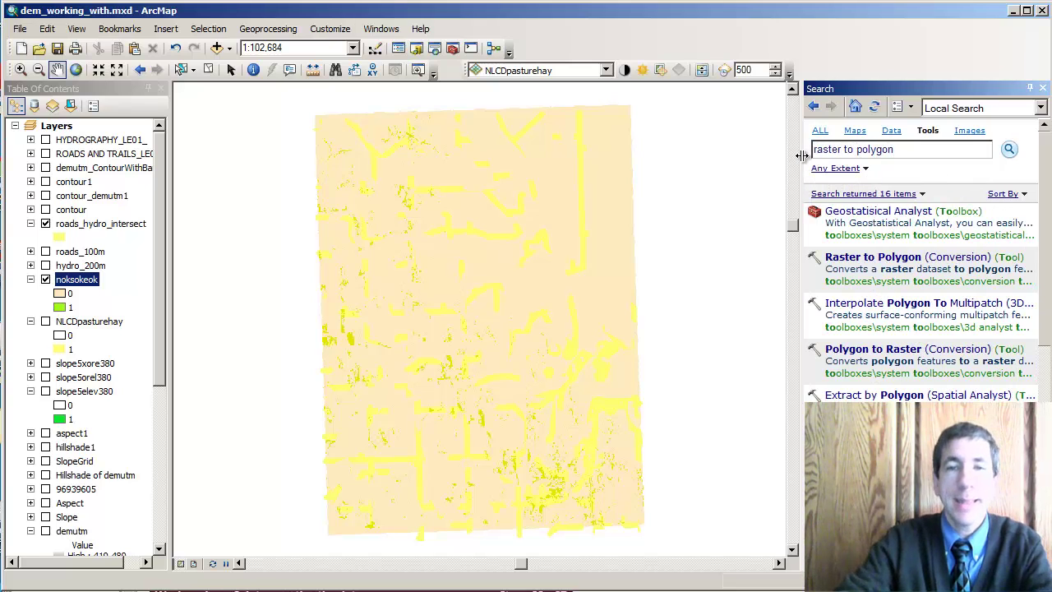
pyautogui.click(870, 258)
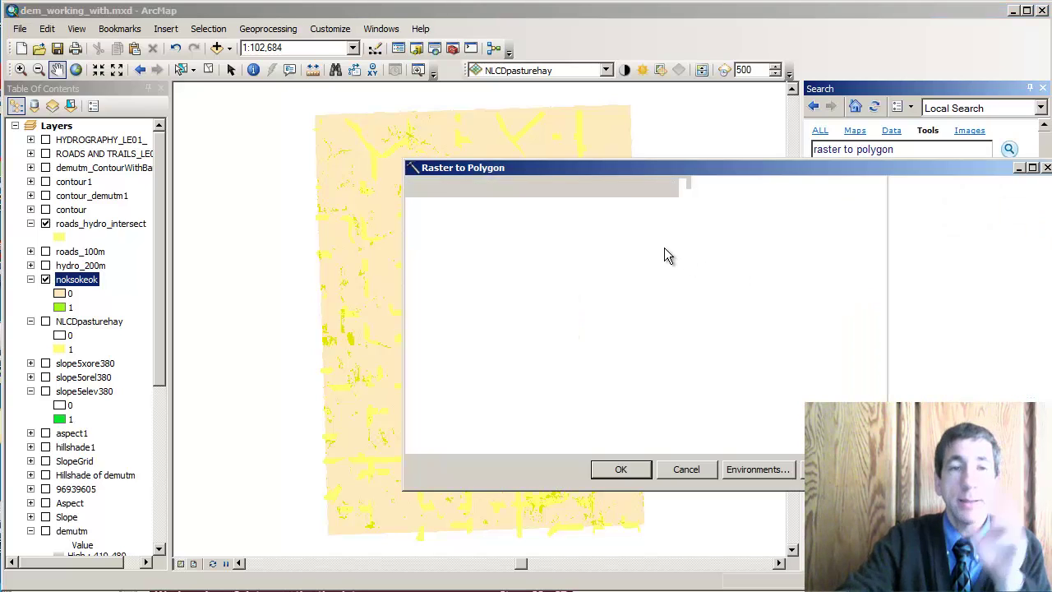
# Set noksokeok as the input raster and noksokeok.shp as the output polygon file
pyautogui.click(826, 209)
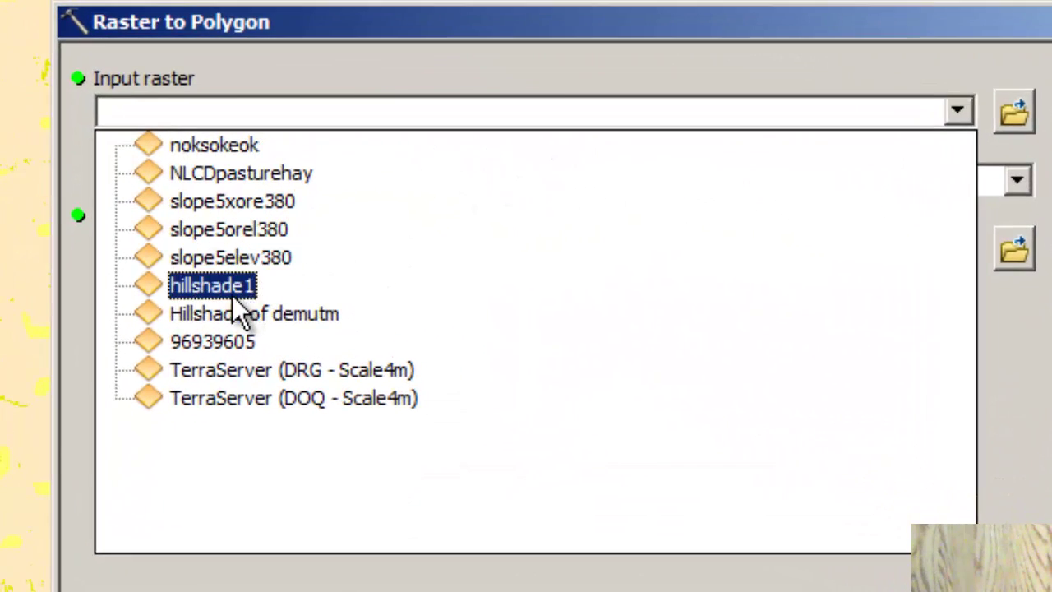
pyautogui.click(219, 151)
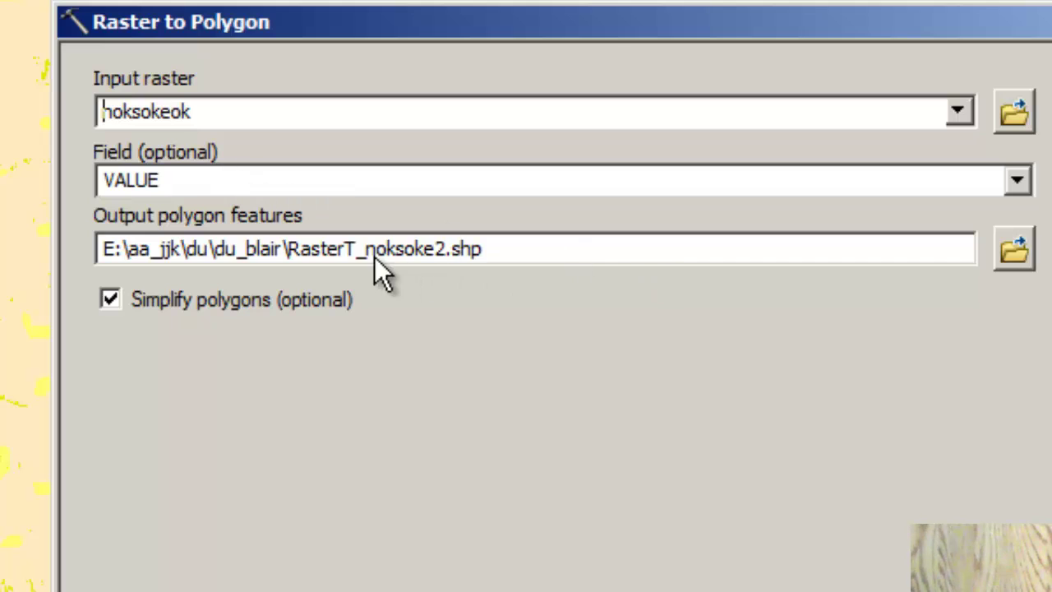
pyautogui.moveTo(291, 249); pyautogui.dragTo(684, 243)
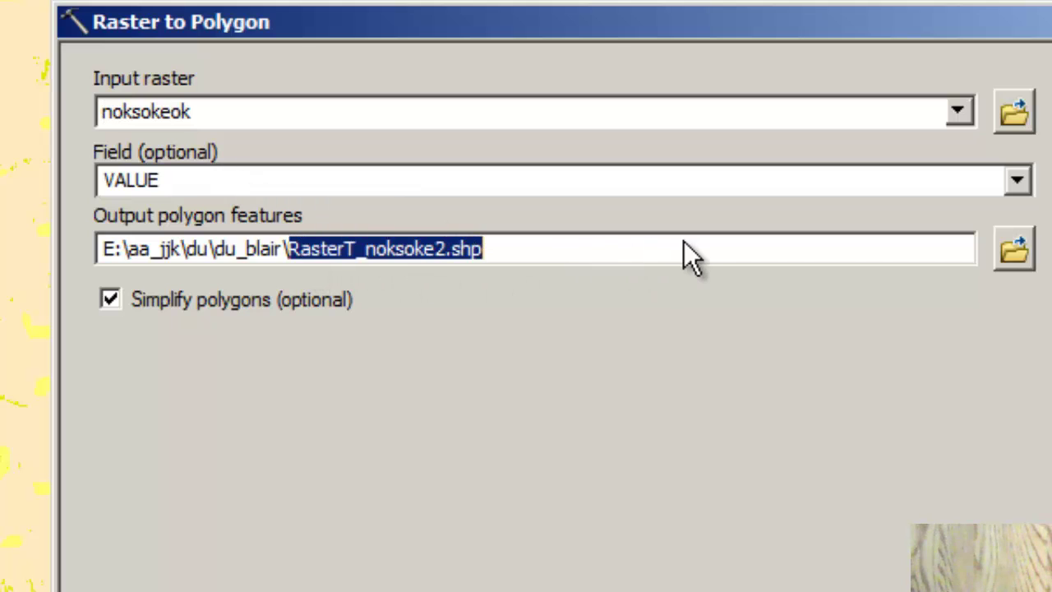
pyautogui.write('noksokeok.shp')
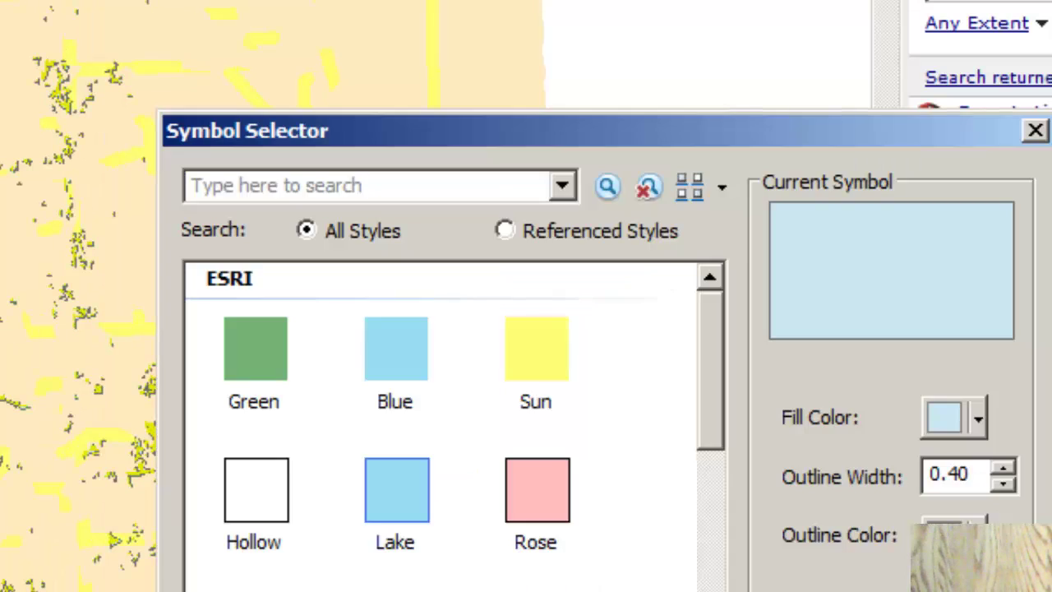
# Change the new noksokeok polygon fill colour to strong blue in the Symbol Property Editor
pyautogui.doubleClick(842, 306)
pyautogui.click(498, 360)
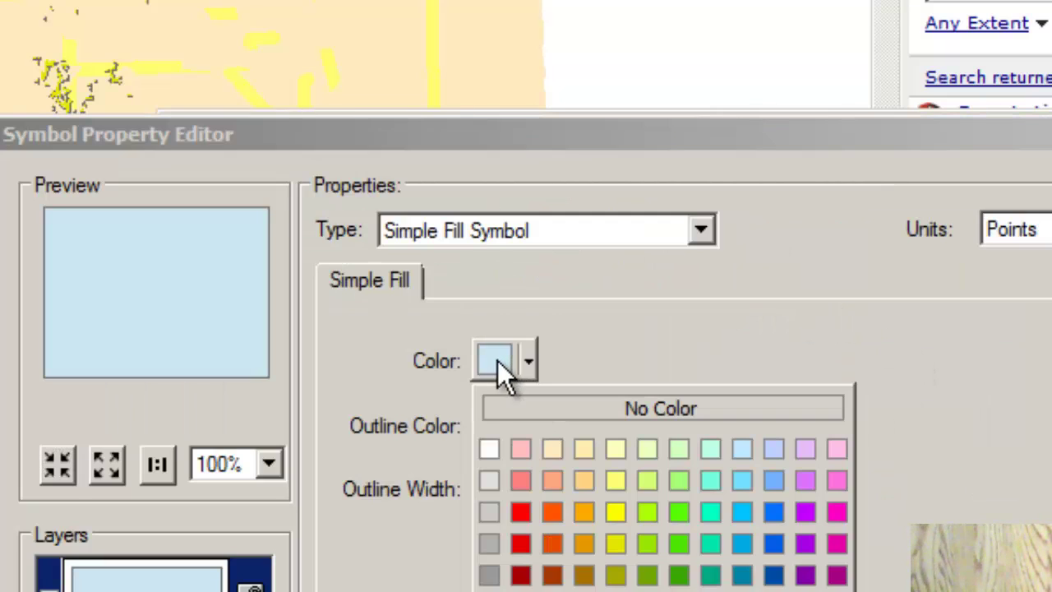
pyautogui.click(711, 575)
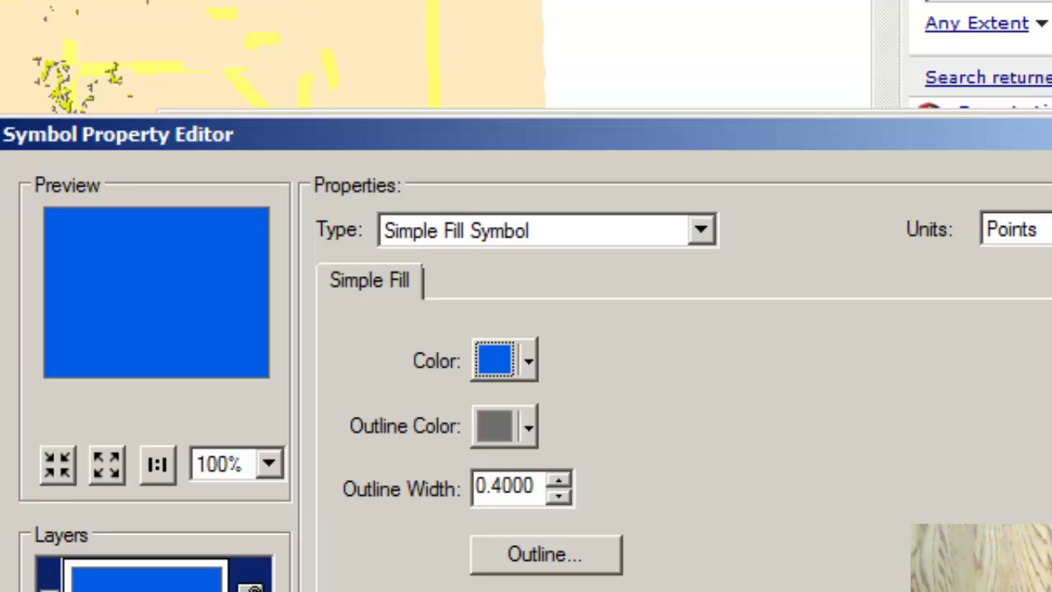
pyautogui.press('Return')
pyautogui.press('Return')
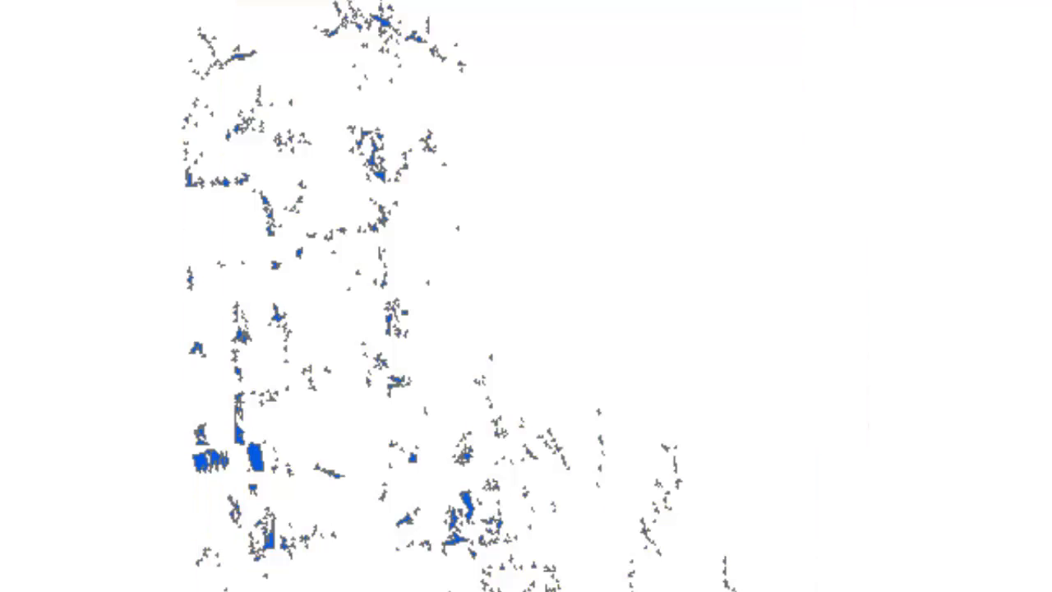
# Zoom in step by step on a yellow pasture patch, then hide the noksokeok raster layer
pyautogui.moveTo(127, 305); pyautogui.dragTo(485, 586)
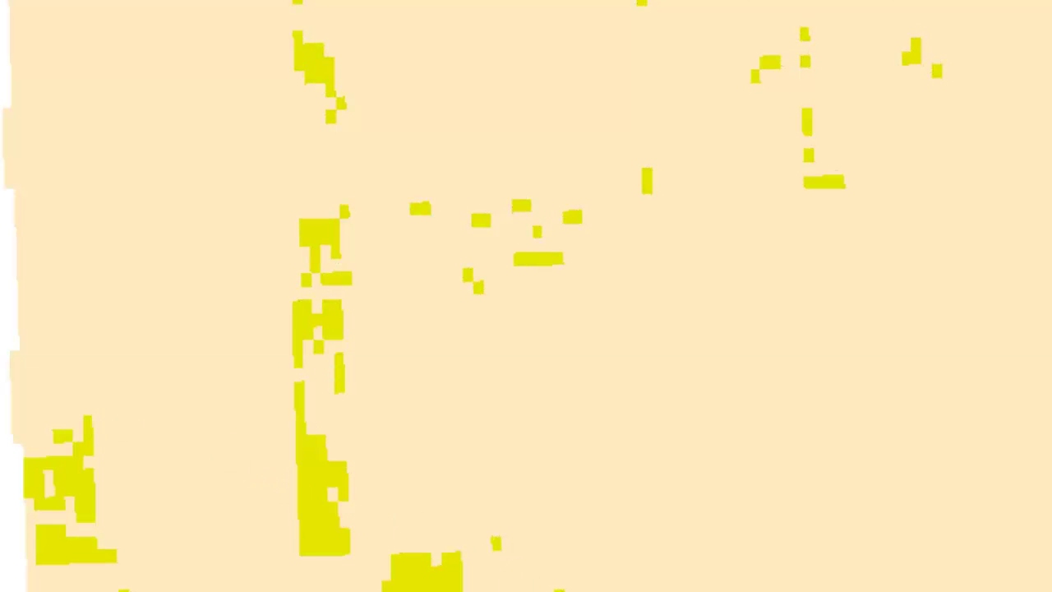
pyautogui.moveTo(291, 327); pyautogui.dragTo(818, 590)
pyautogui.moveTo(207, 227); pyautogui.dragTo(209, 230)
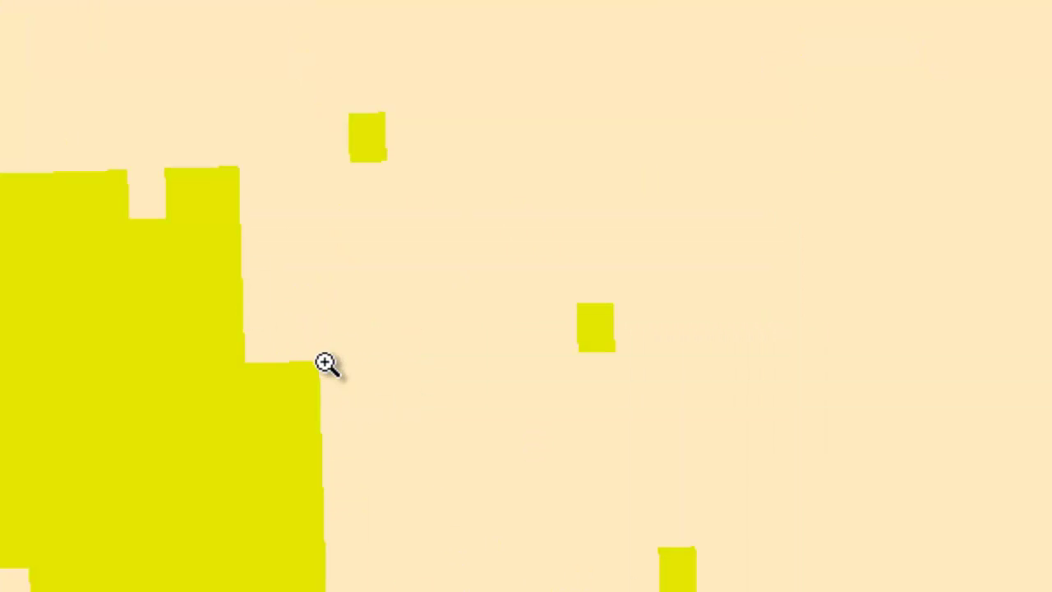
pyautogui.moveTo(134, 76); pyautogui.dragTo(910, 591)
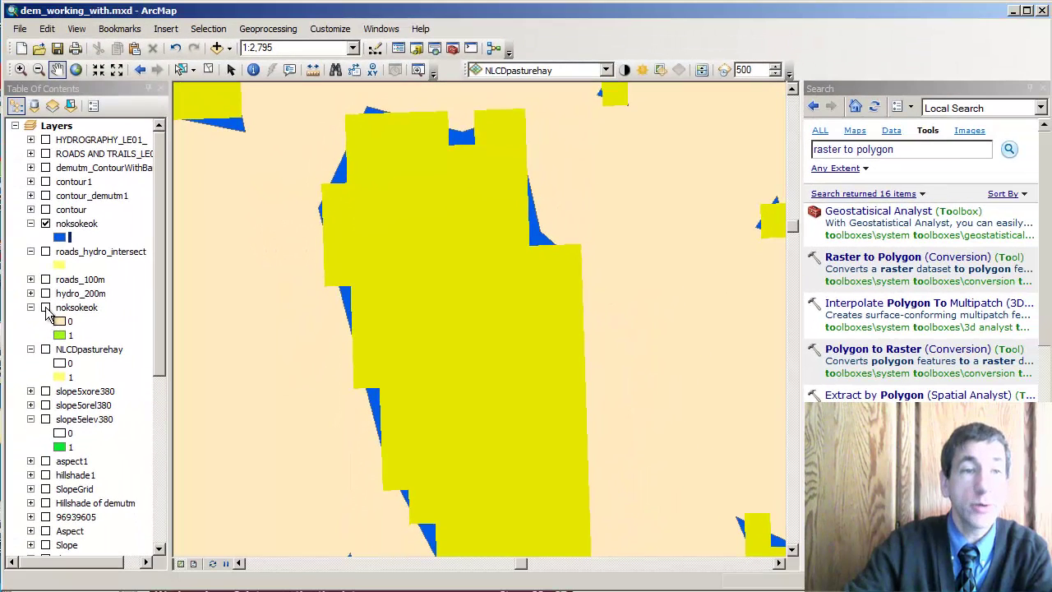
pyautogui.click(45, 308)
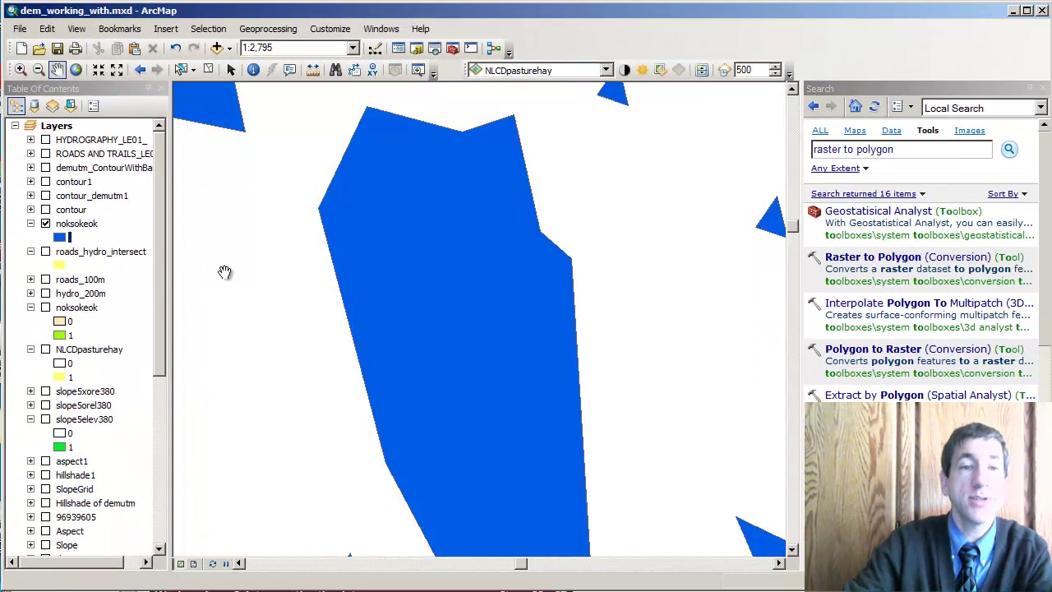